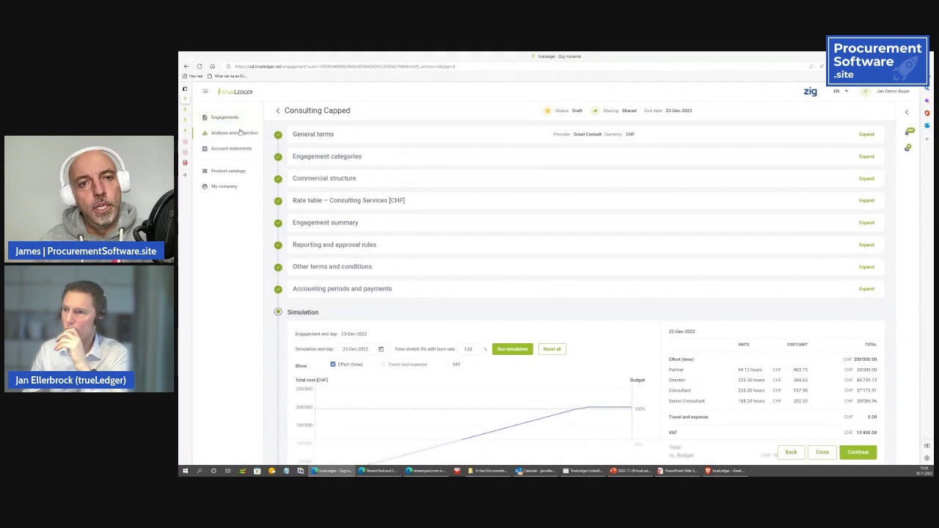
Open the engagement spend analysis for Project Seraphine 2 from the active engagements and review its budget, actuals and deviation.
click(184, 110)
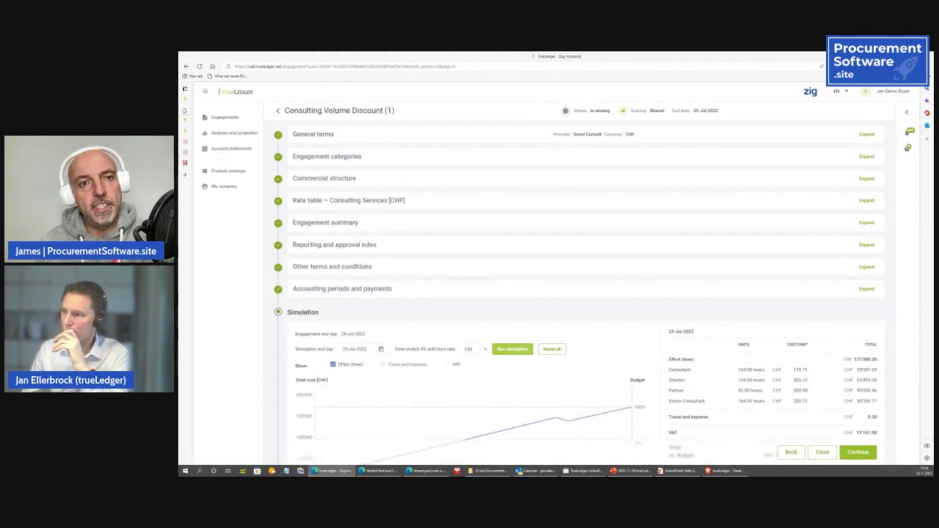
click(187, 131)
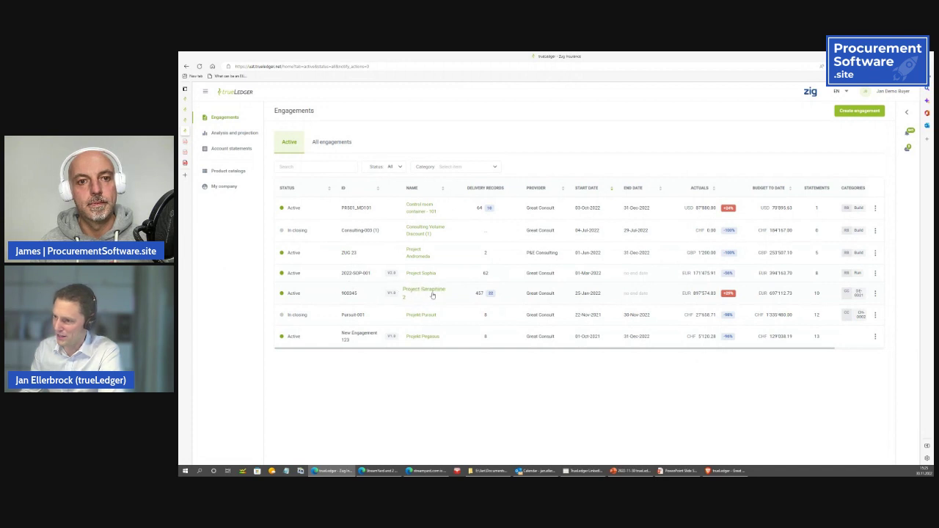
click(725, 294)
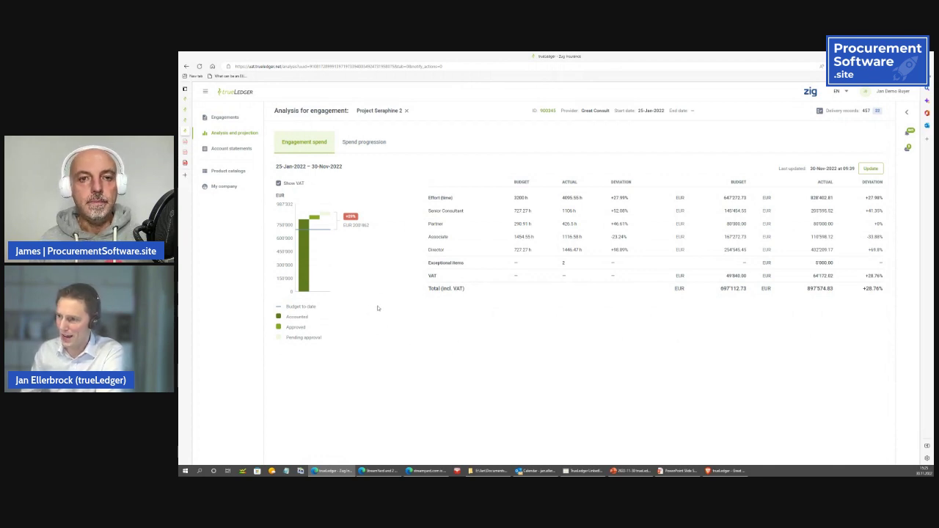
mouse_move(304, 223)
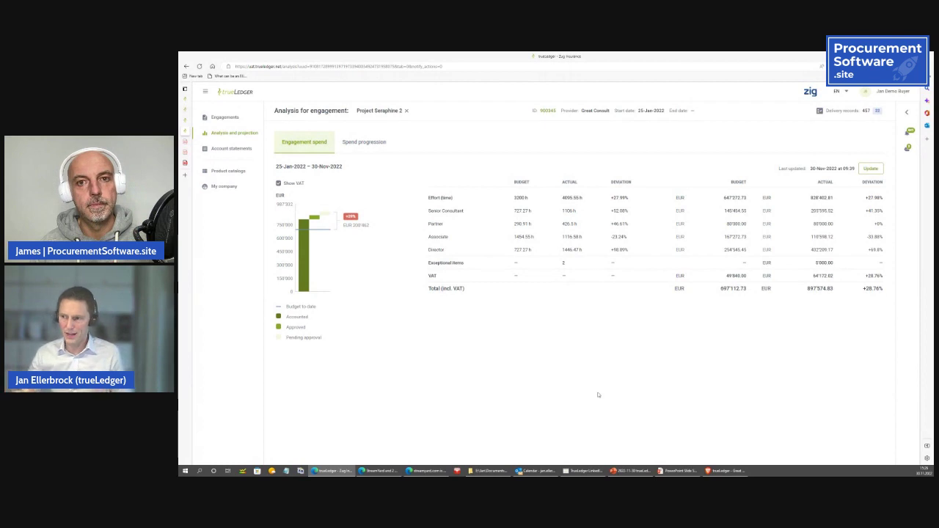
mouse_move(325, 236)
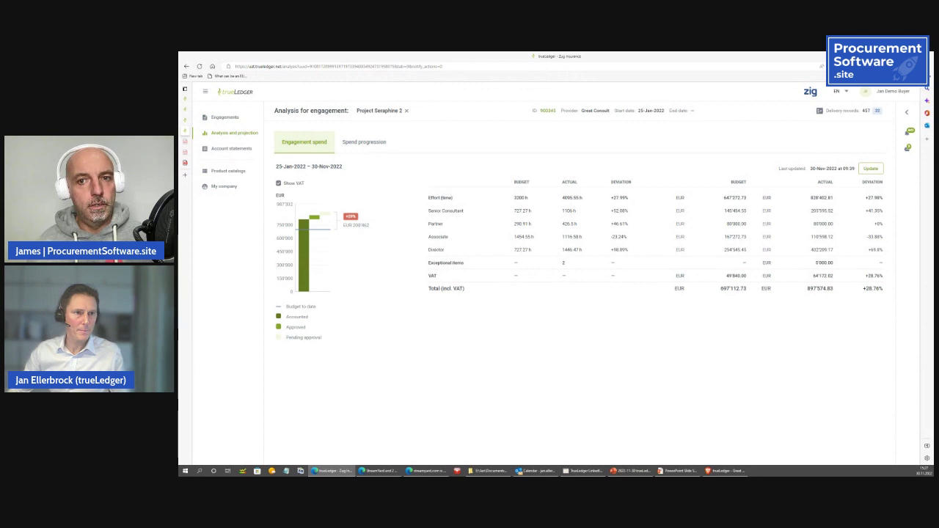
key(alt+Tab)
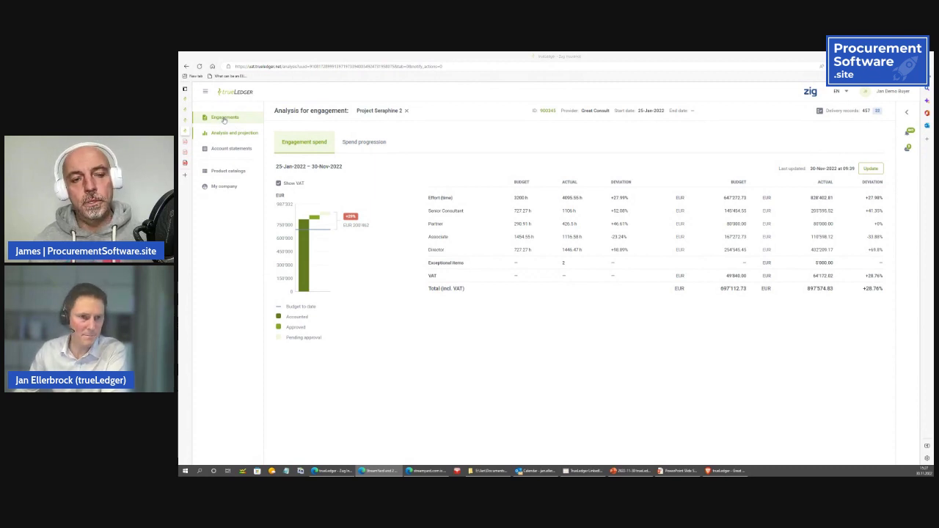
Open the Project Seraphine 2 engagement details and expand the Consulting Services rate table.
click(224, 119)
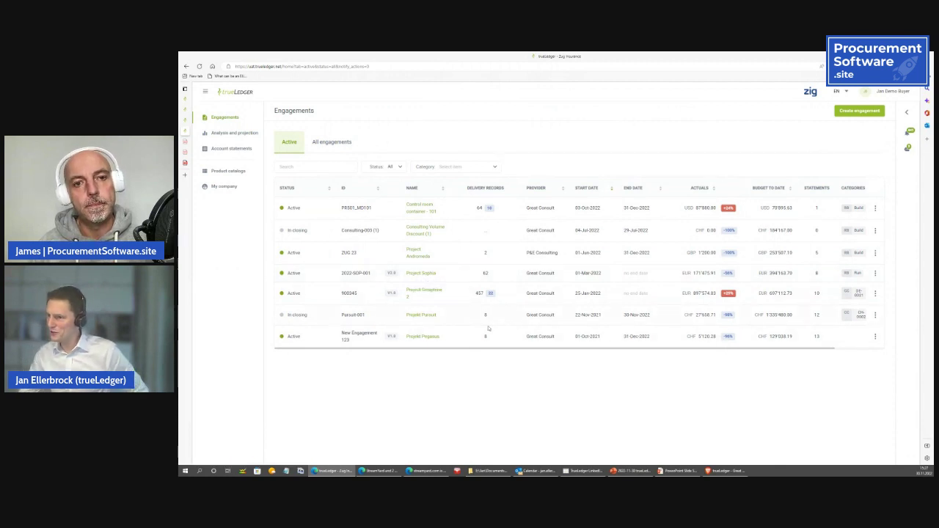
click(411, 289)
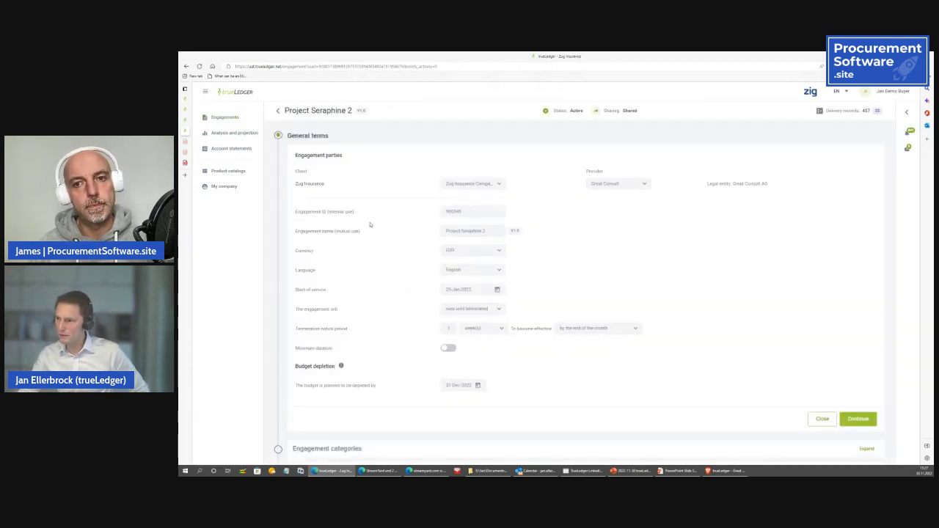
scroll(370, 224, down, 3)
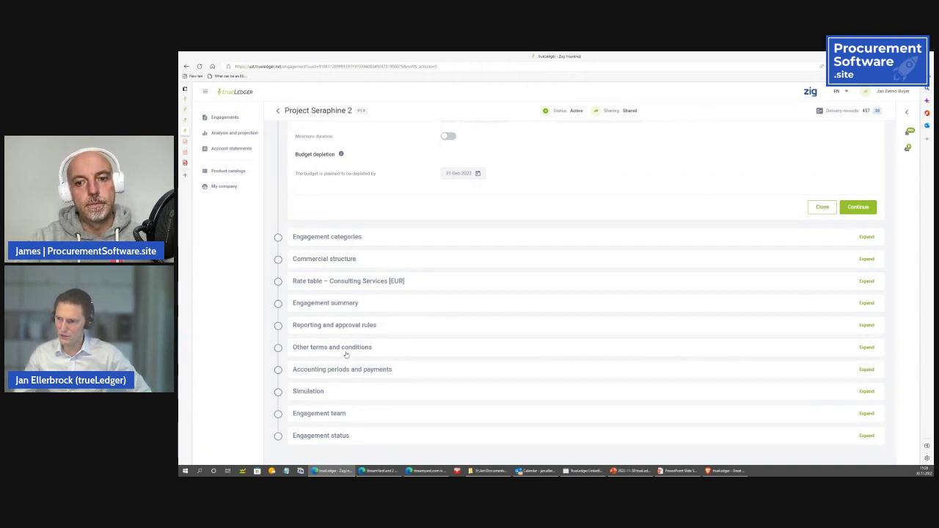
click(311, 283)
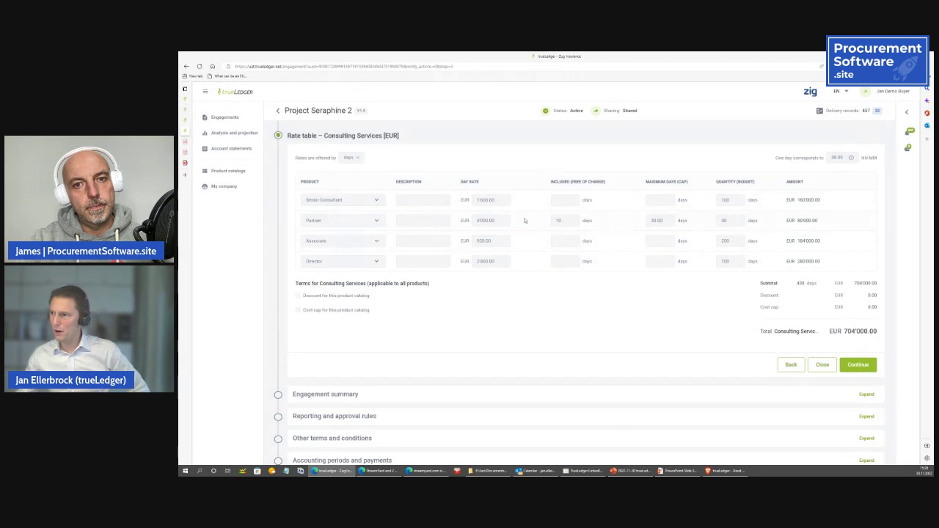
Check the Partner's maximum and free-of-charge days, and open the engagement summary with its discount terms.
click(663, 221)
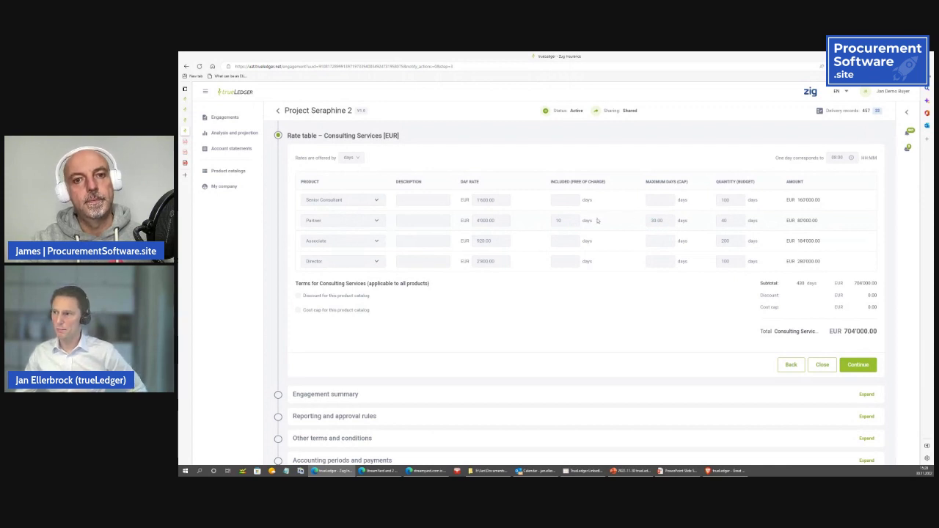
click(559, 222)
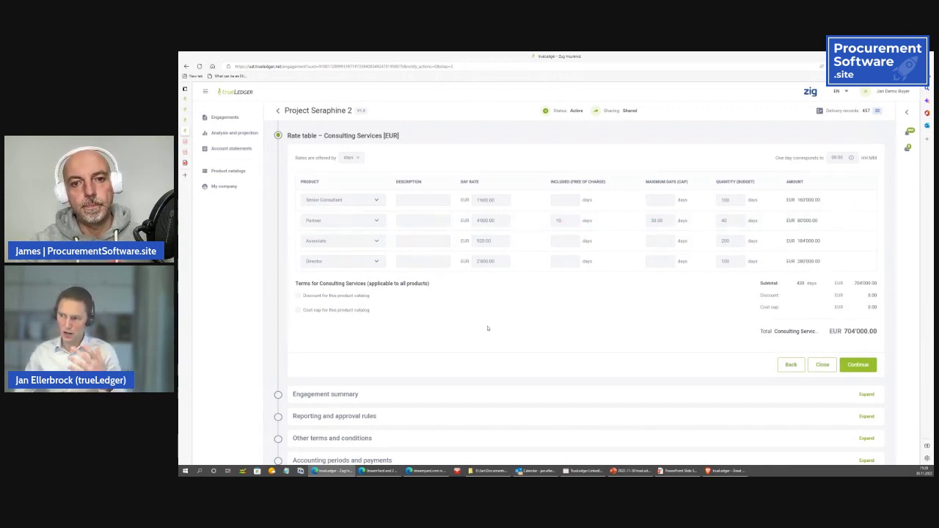
scroll(352, 347, down, 1)
click(330, 338)
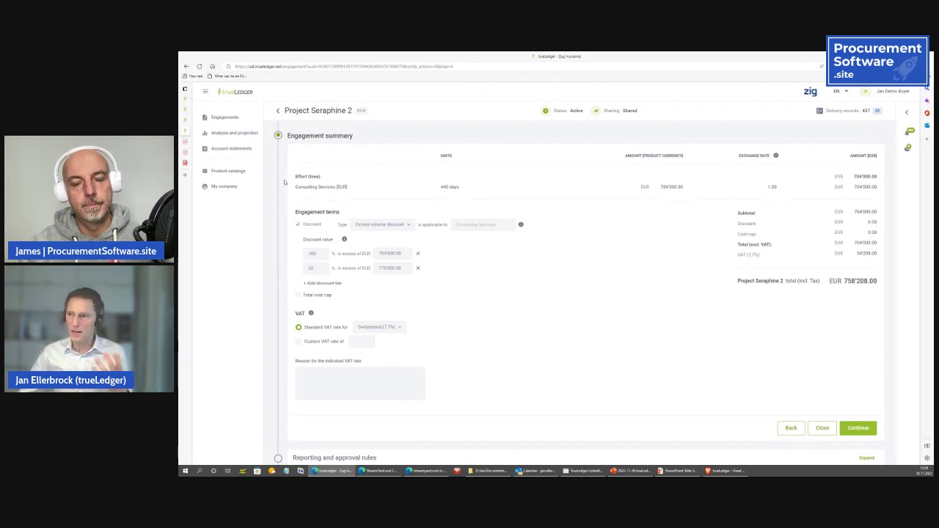
Open the spend progression analysis of Project Seraphine 2 and inspect the figures for 27-Nov-2022 on the chart.
click(224, 119)
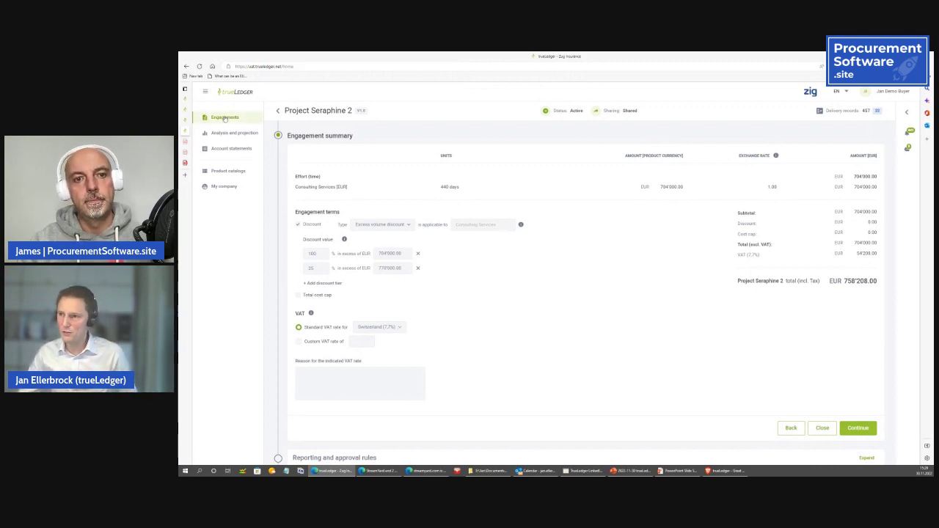
click(723, 293)
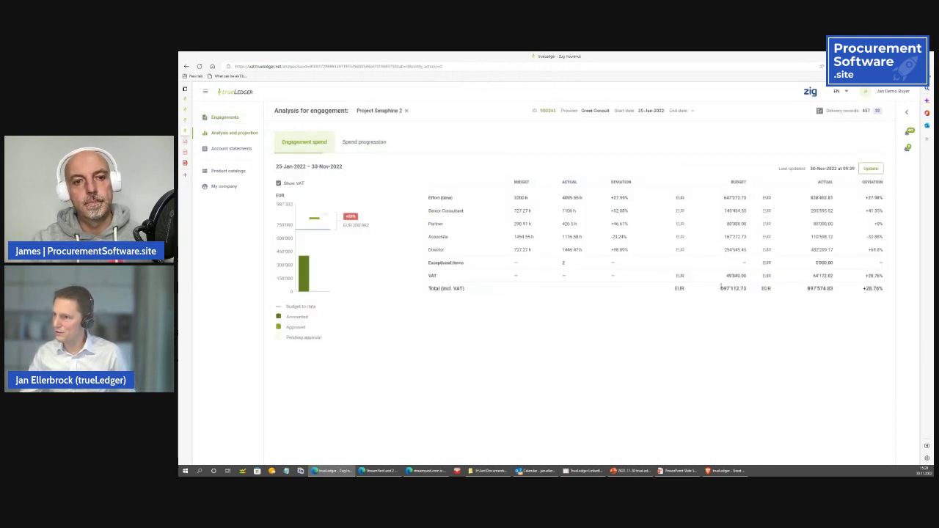
click(355, 145)
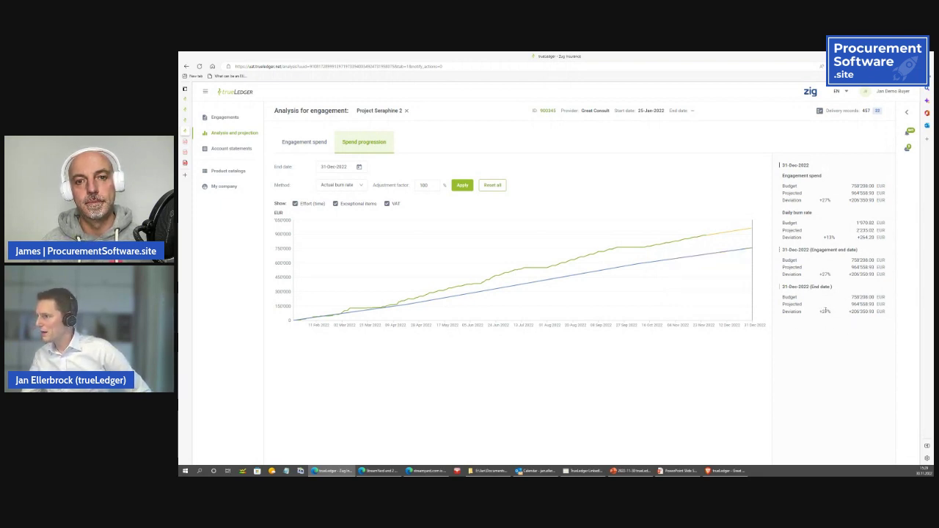
click(707, 267)
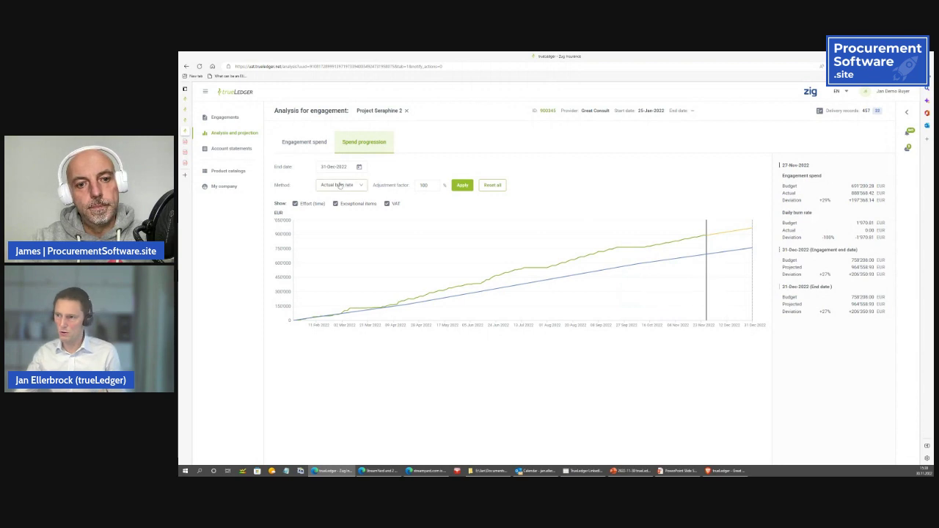
Apply a spend projection with end date 31-Jan-2023, the Budget method and an adjustment factor of 110%.
click(359, 168)
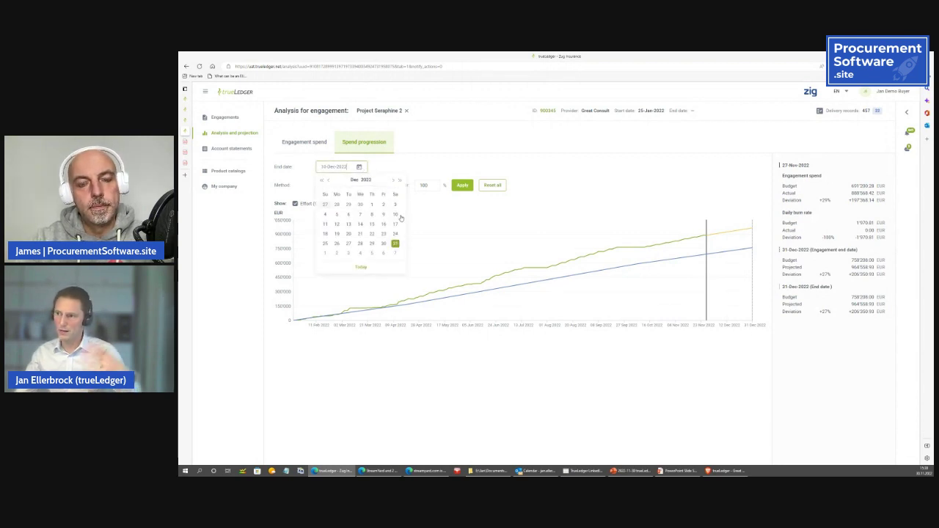
click(395, 183)
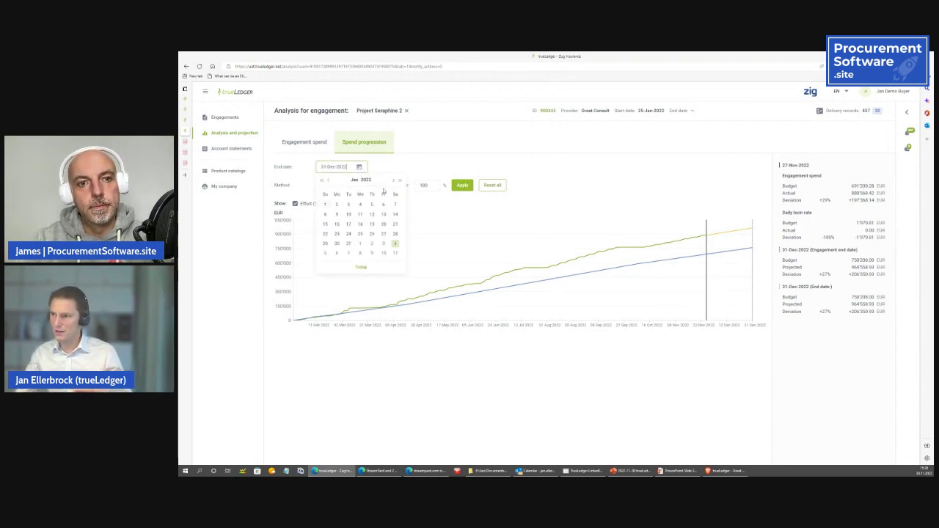
click(347, 244)
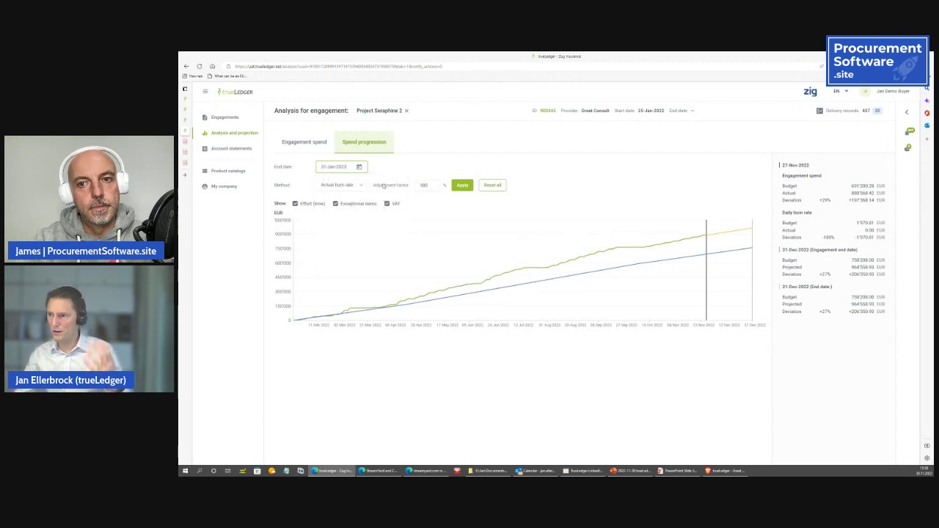
click(426, 185)
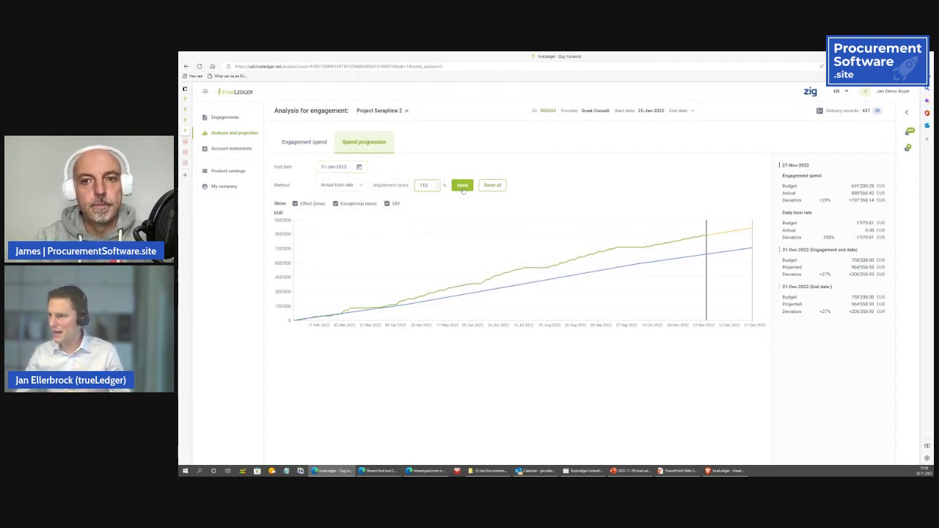
click(341, 185)
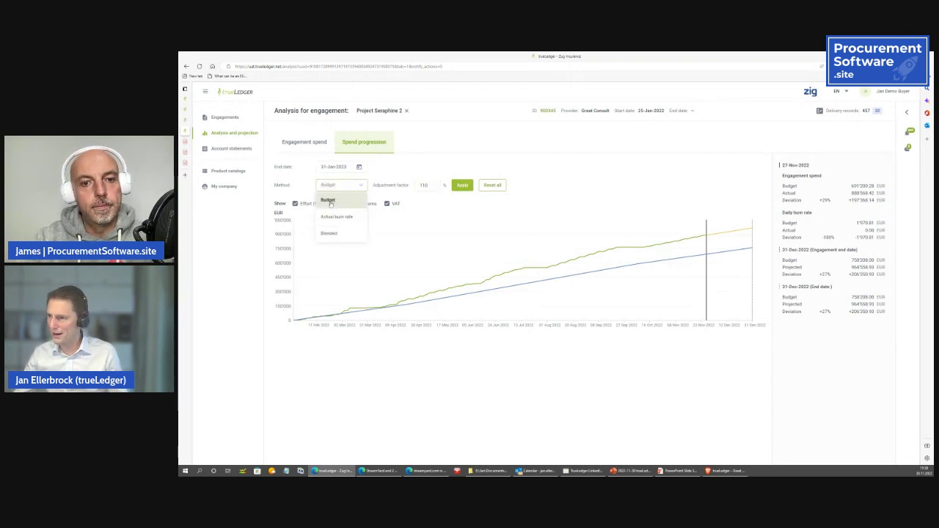
click(326, 200)
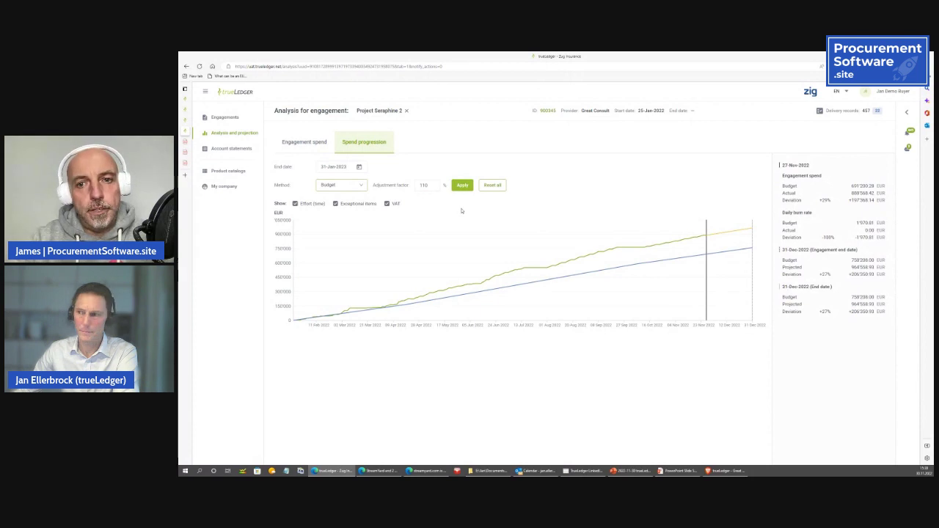
click(462, 186)
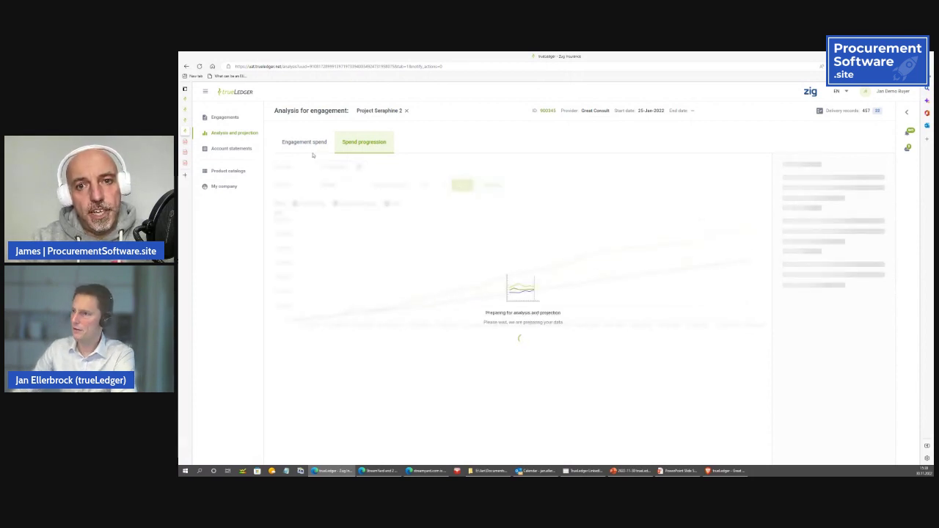
Open the account statements of Project Seraphine 2 and view the 08-May-2022 statement as a spreadsheet.
click(232, 120)
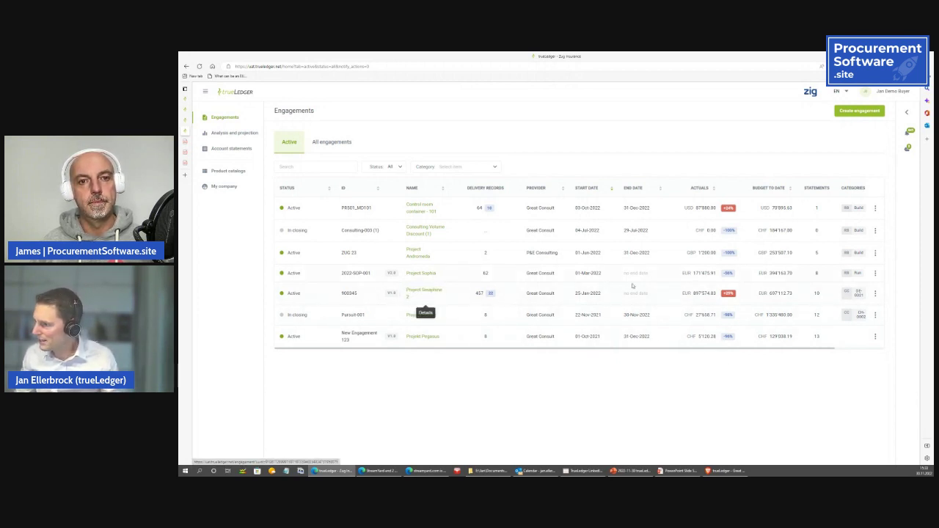
click(816, 292)
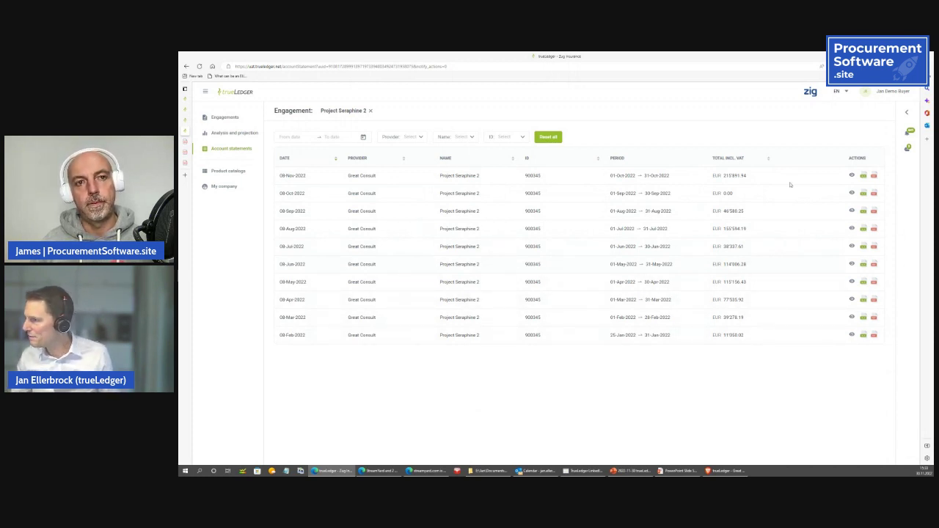
click(862, 282)
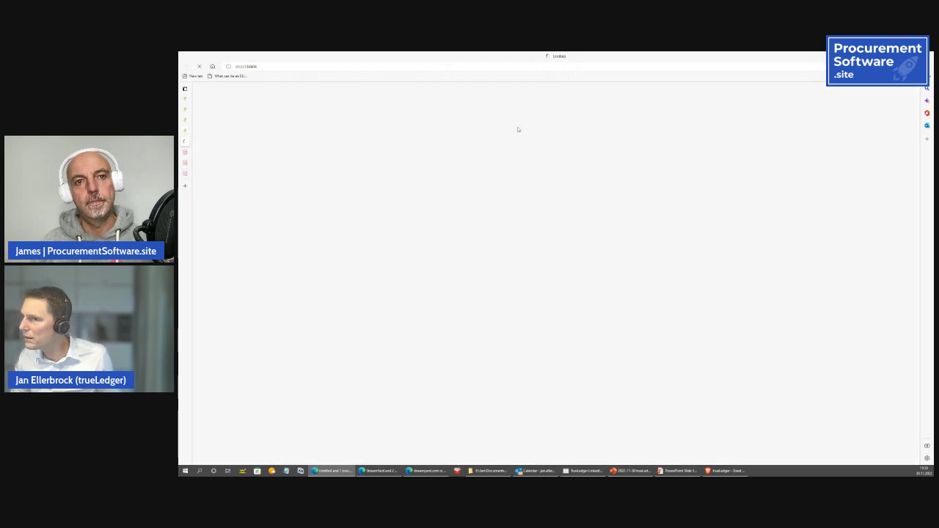
Switch to the Project Seraphine 2-003 account statement PDF and enlarge its Consulting Services detail table.
mouse_move(192, 168)
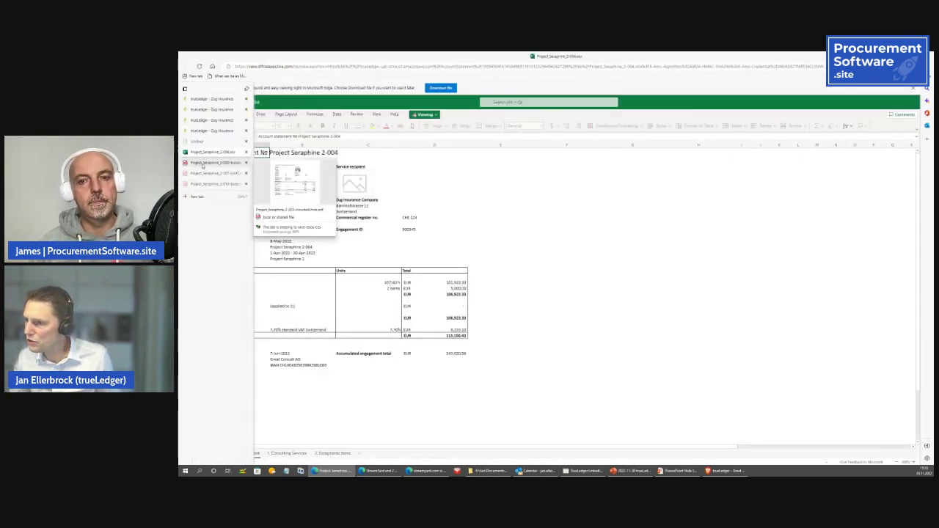
click(203, 164)
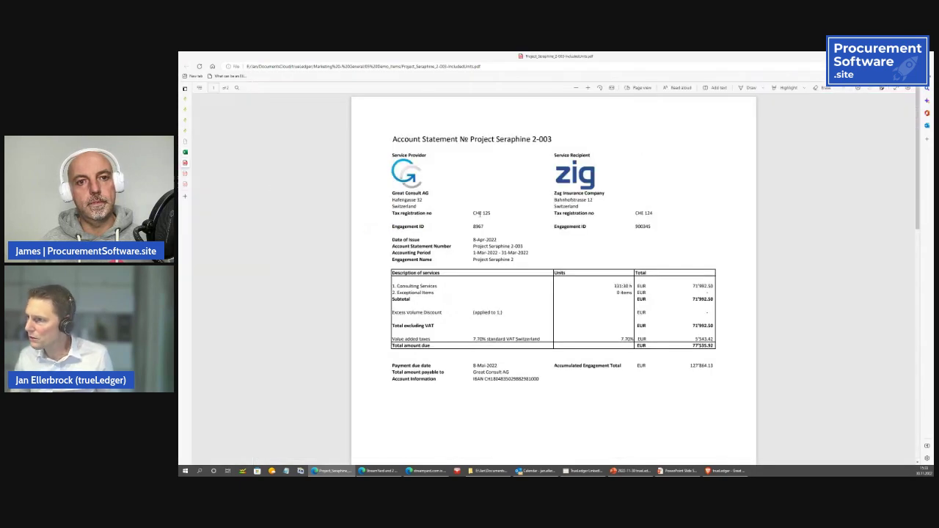
scroll(459, 202, down, 8)
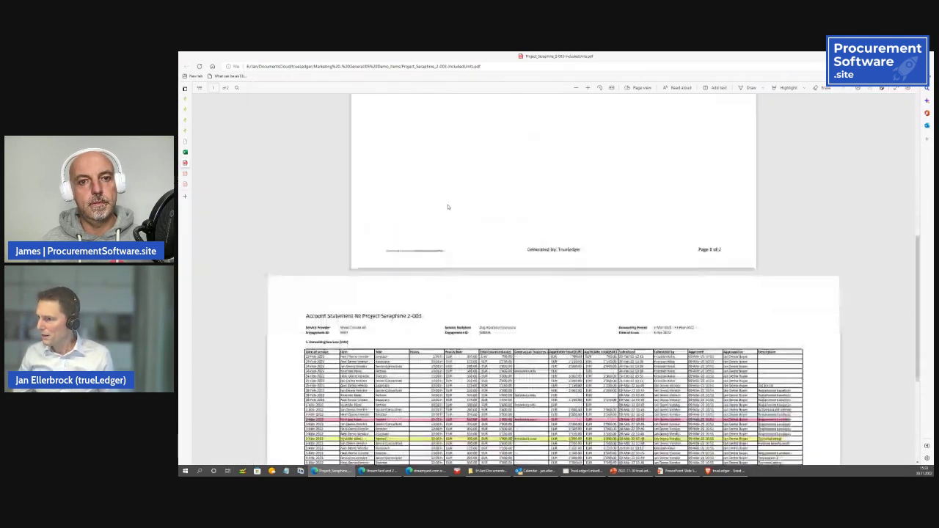
scroll(459, 202, down, 2)
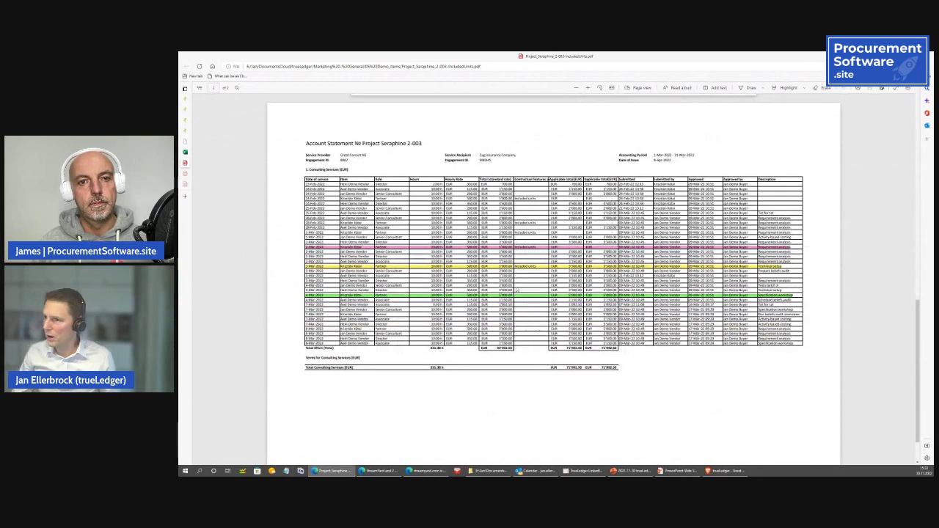
scroll(476, 366, up, 3)
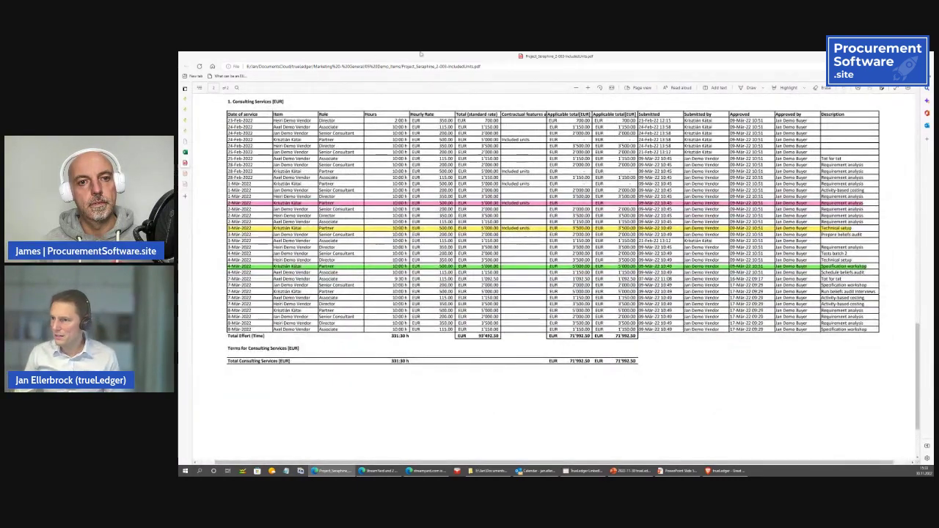
Examine the Partner entries of 24-Feb-2022 and 28-Feb-2022 marked as included units, selecting their text from standard total to applicable total.
drag(230, 139, 581, 138)
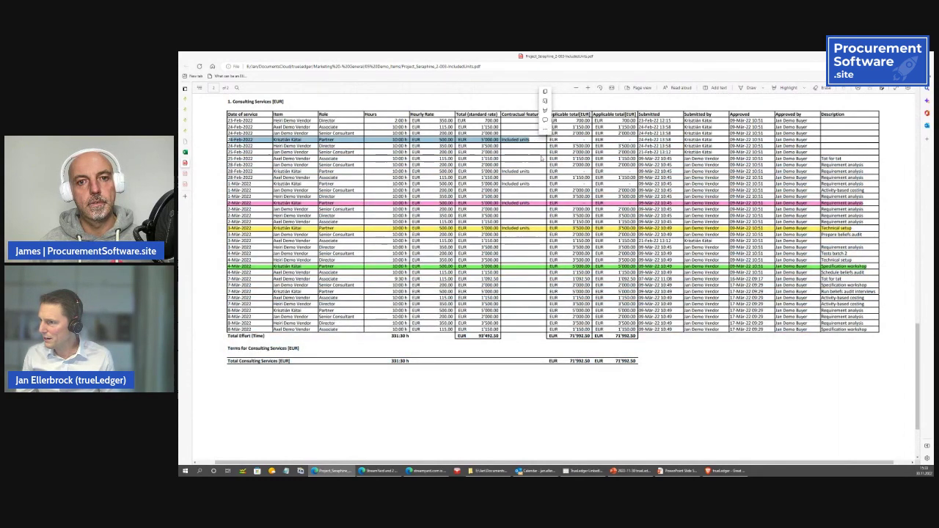
click(475, 138)
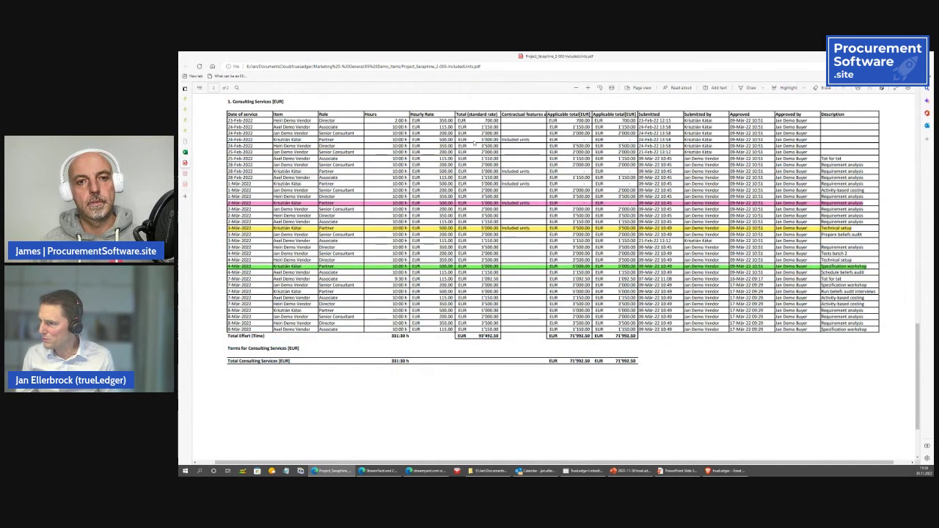
drag(475, 138, 607, 141)
drag(493, 171, 587, 172)
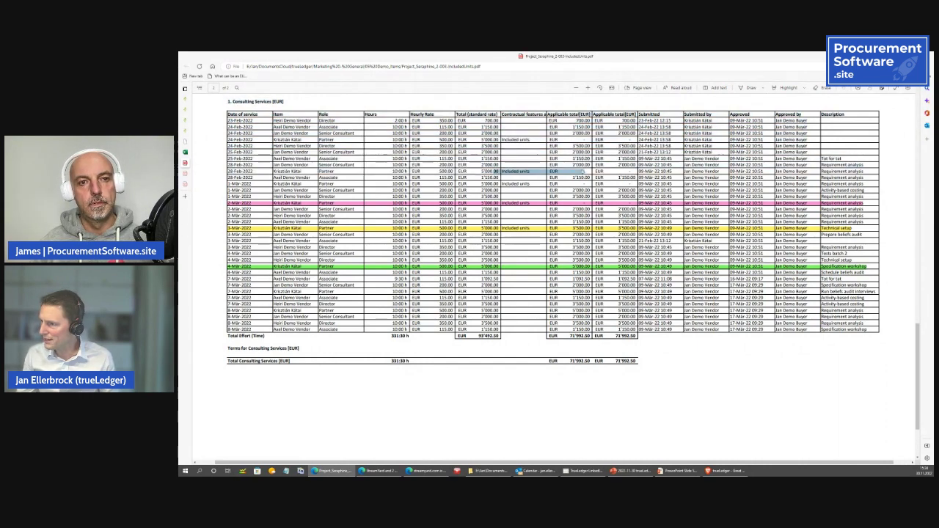
Compare standard and applicable totals of the Partner entries from 1-Mar-2022 through the pink, yellow and green rows by selecting their text.
drag(487, 183, 596, 184)
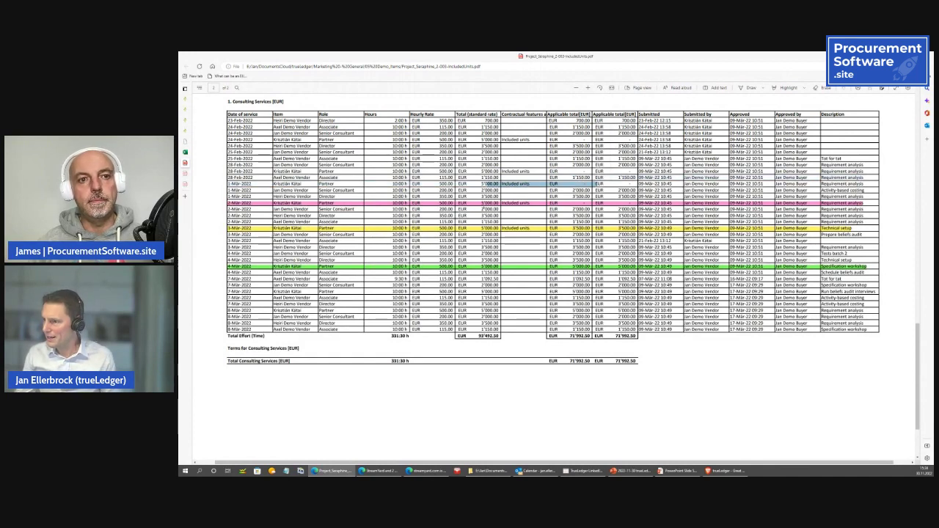
drag(481, 203, 587, 203)
drag(481, 228, 502, 229)
drag(572, 228, 589, 228)
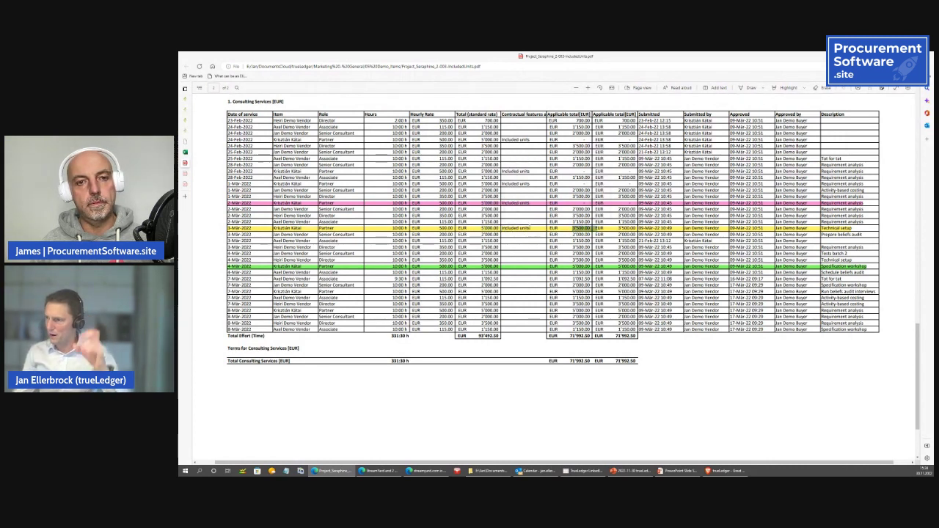
drag(501, 228, 518, 228)
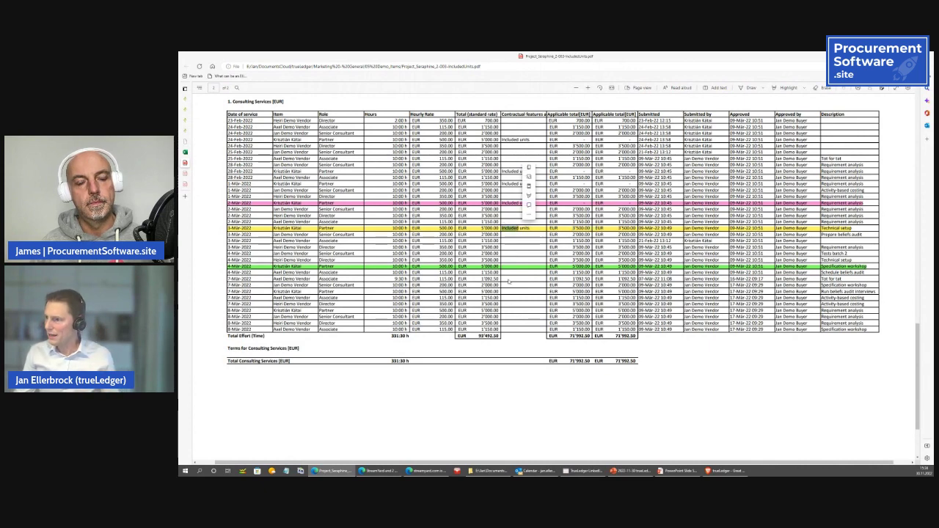
drag(481, 266, 585, 271)
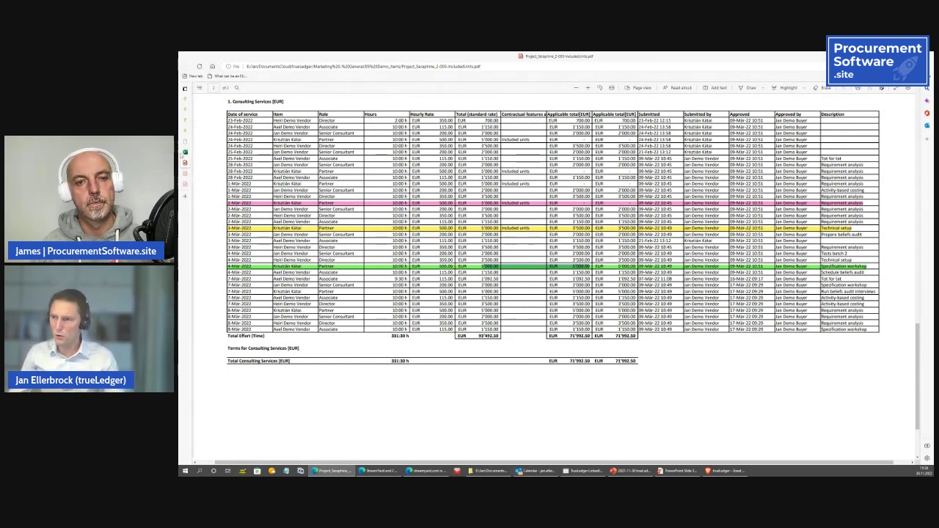
Switch to the Project_Seraphine_2-007-UnitCap PDF and enlarge its Consulting Services detail table.
mouse_move(186, 175)
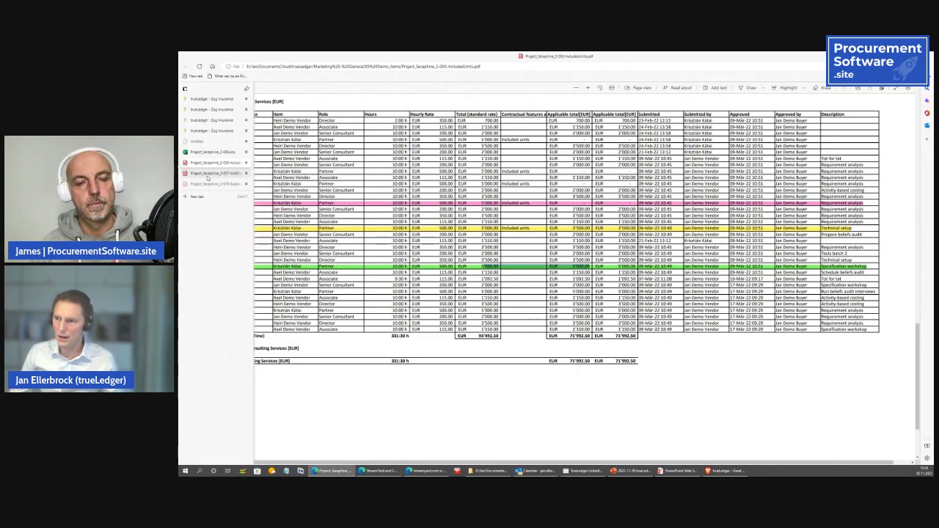
click(213, 174)
scroll(544, 293, down, 1)
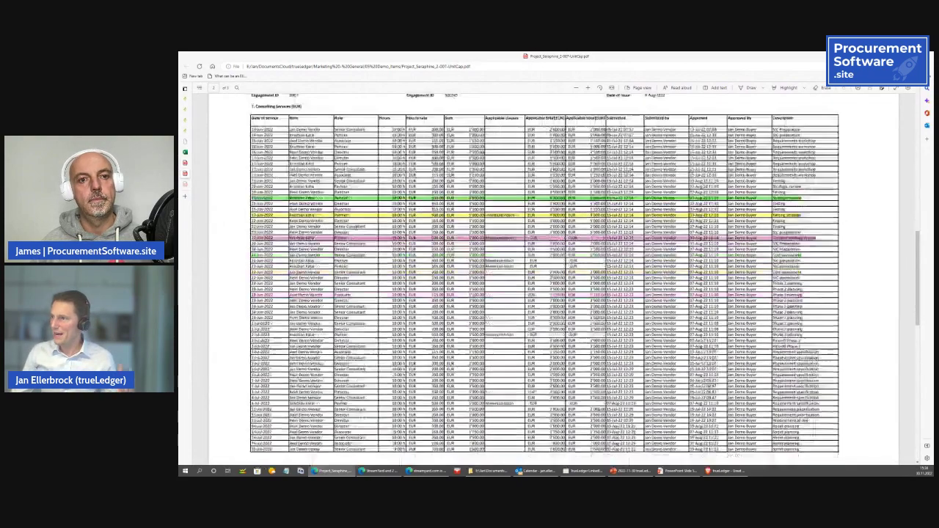
scroll(544, 293, up, 2)
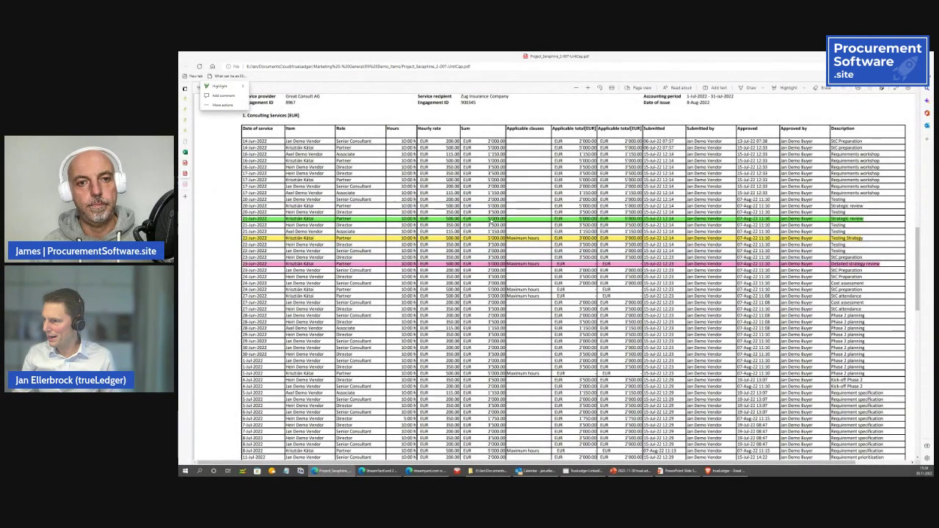
Examine how the maximum hours clause affects the sums and applicable totals of the green, yellow and pink Partner rows.
right_click(204, 84)
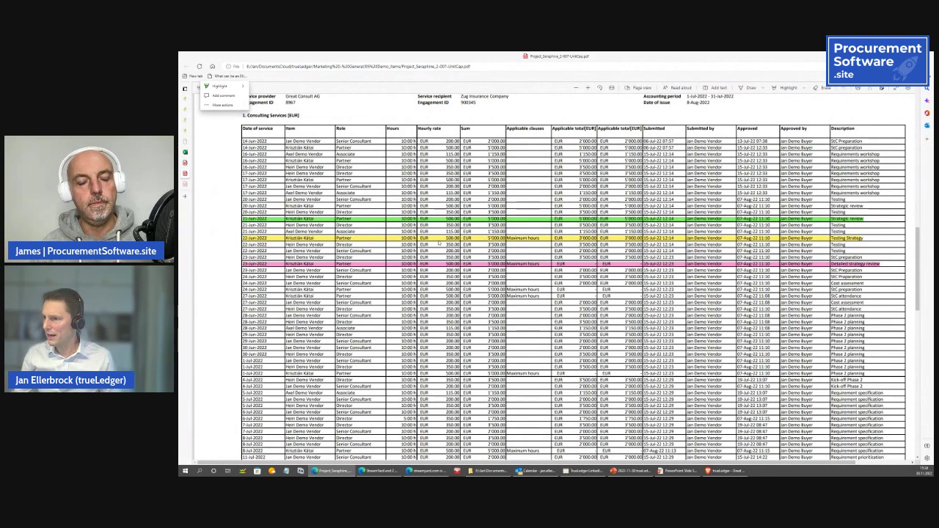
right_click(490, 242)
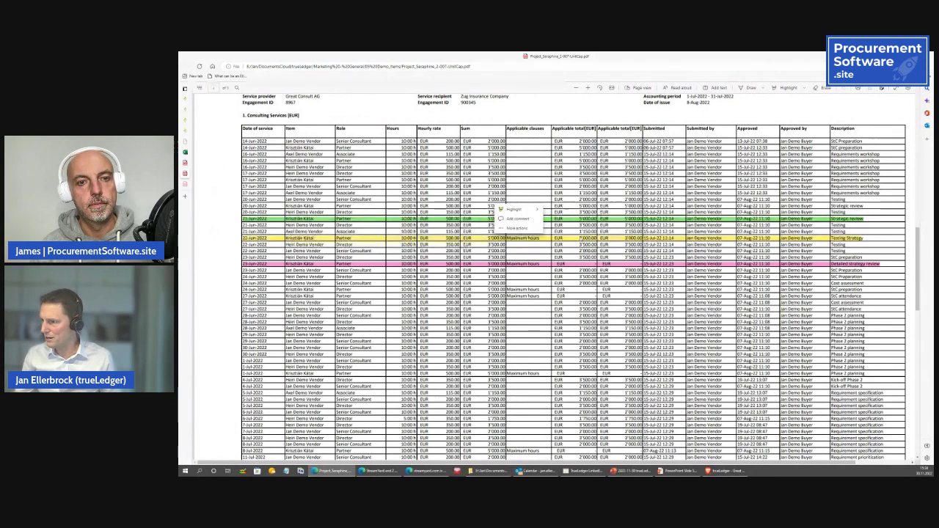
right_click(581, 243)
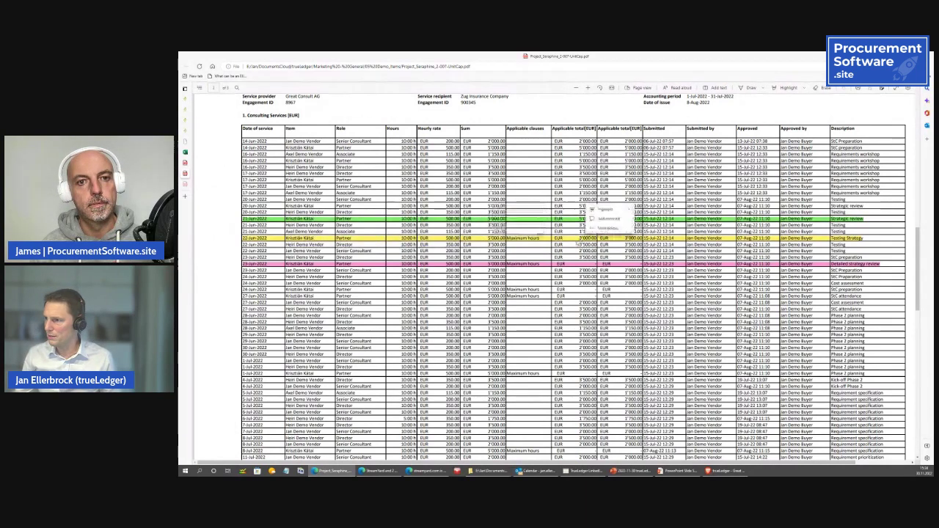
right_click(482, 265)
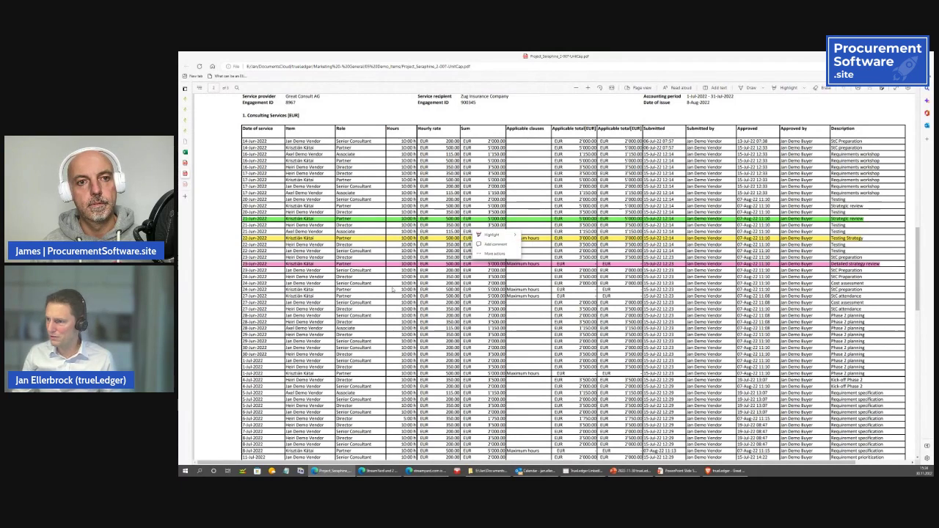
right_click(531, 265)
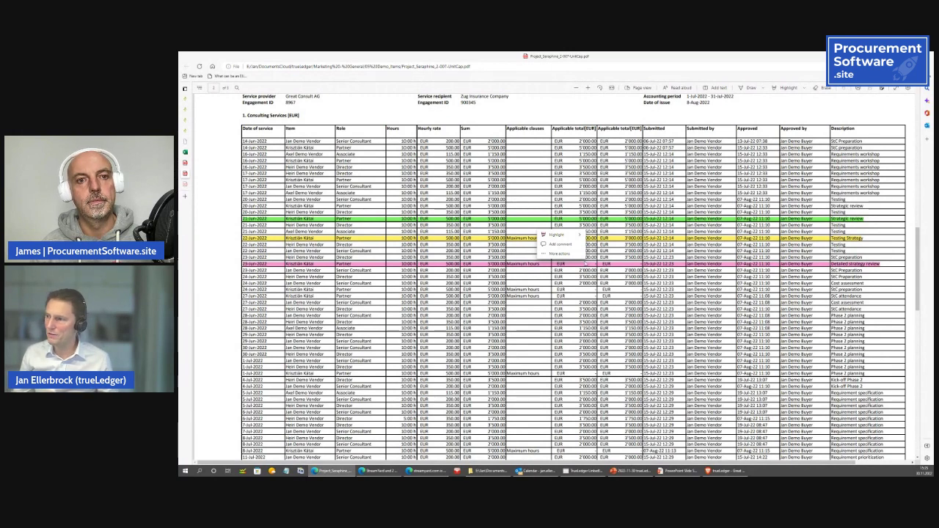
right_click(589, 237)
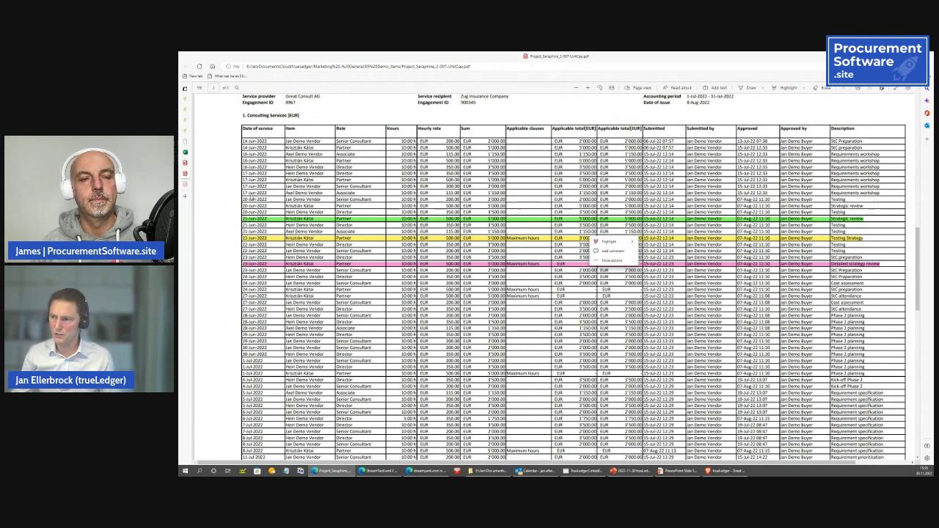
Switch to the Project_Seraphine_2-010-ExcessVolumeDiscount PDF and enlarge its description of services table.
click(186, 184)
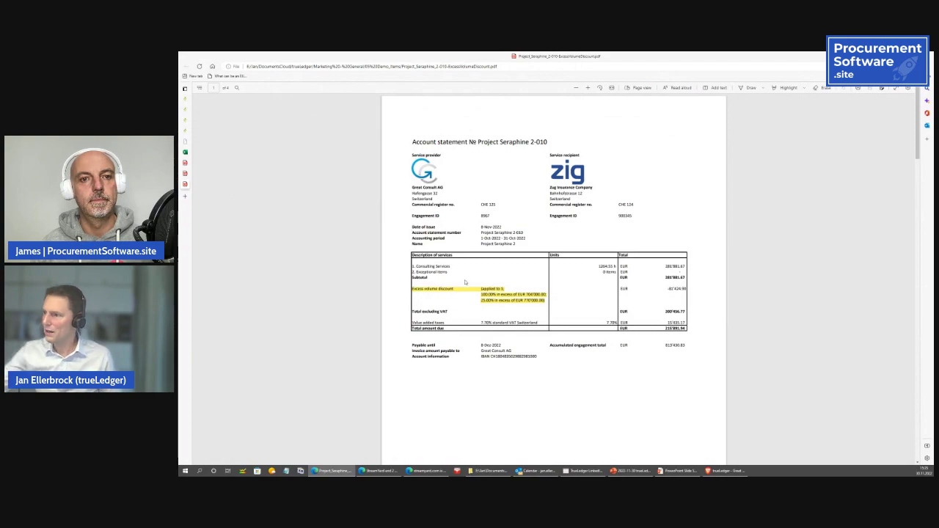
scroll(464, 281, up, 4)
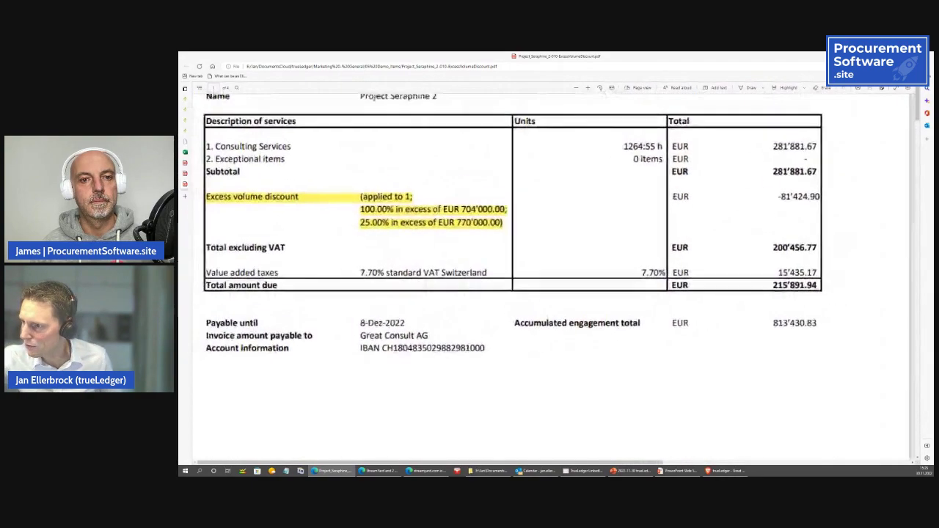
scroll(517, 247, down, 1)
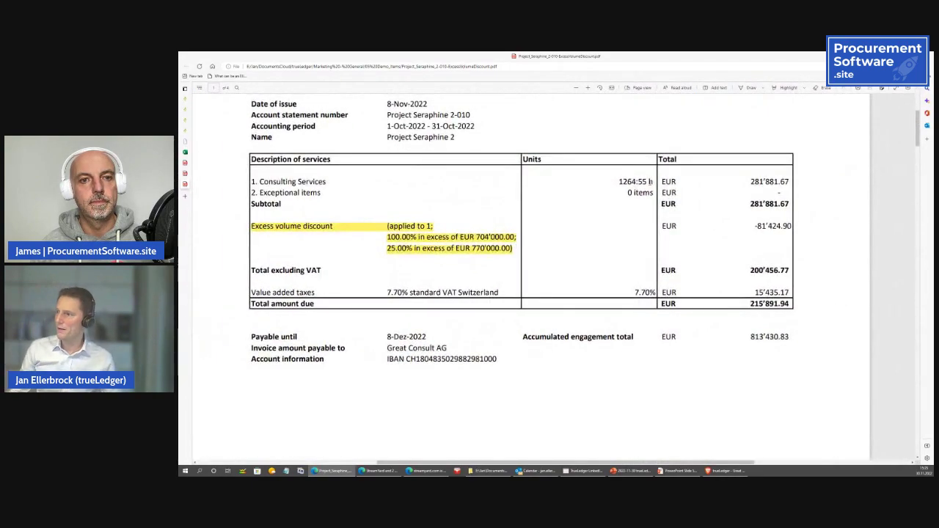
Compare the threshold amount of the 100.00% excess volume discount with the accumulated engagement total by selecting each figure.
drag(475, 237, 514, 239)
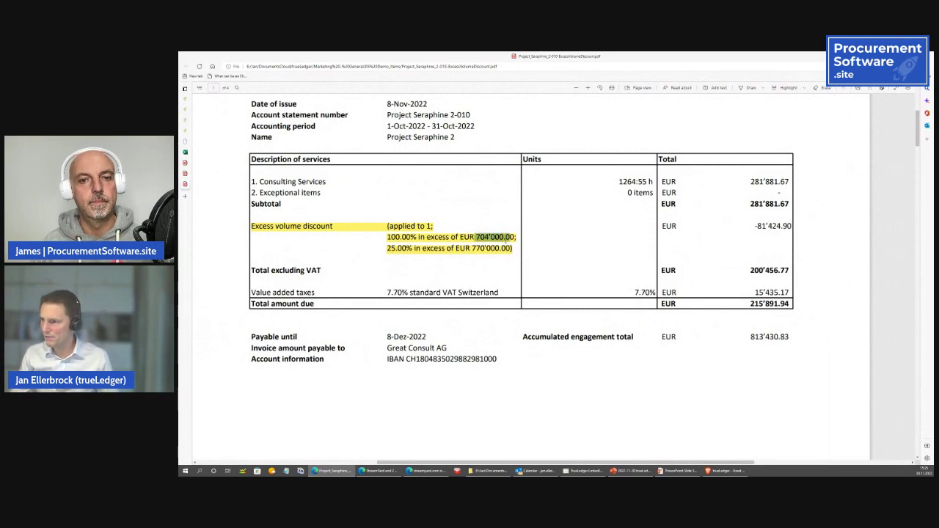
click(708, 350)
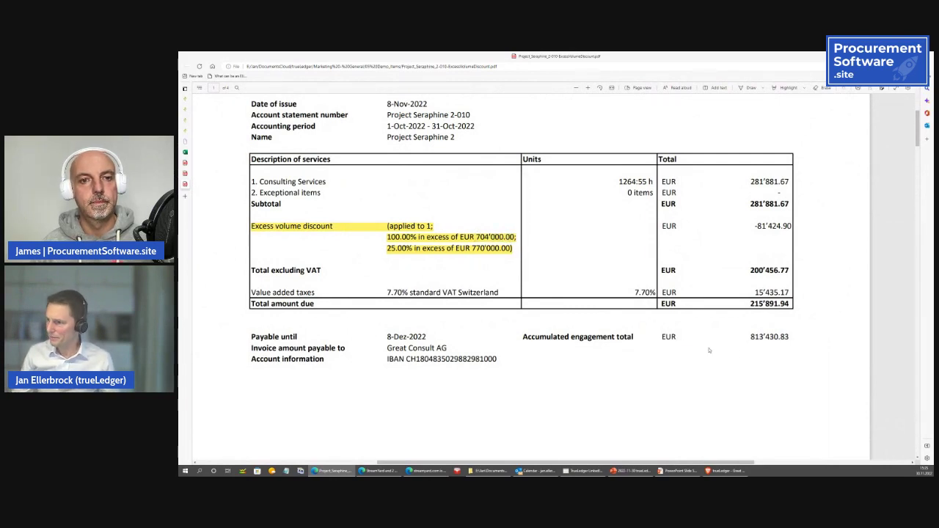
drag(751, 334, 790, 336)
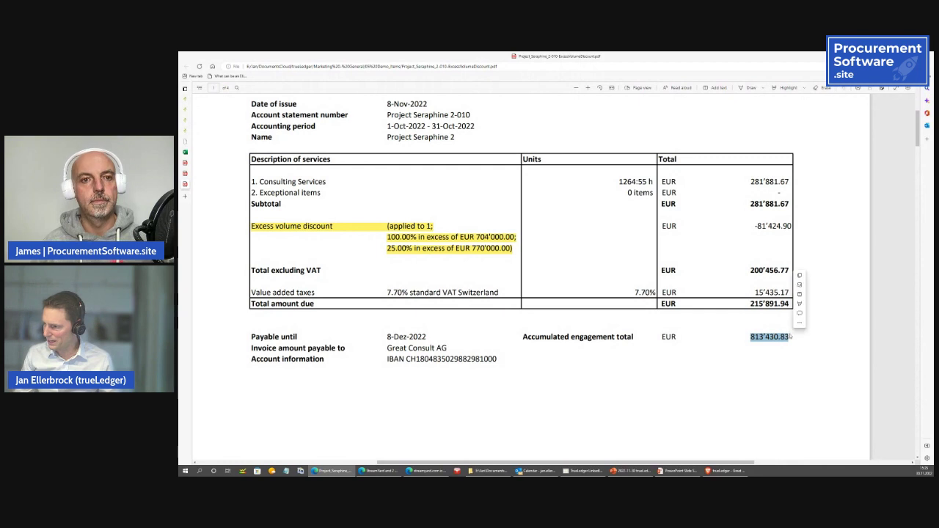
click(699, 338)
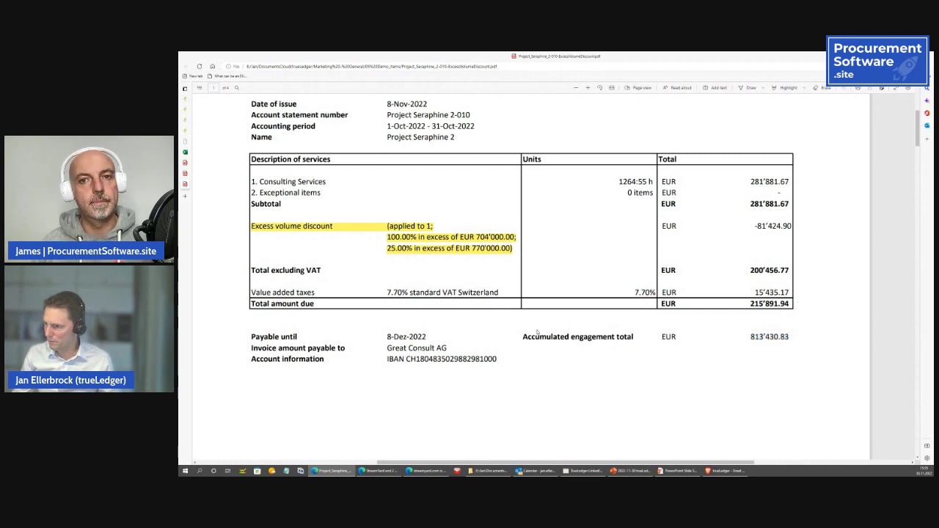